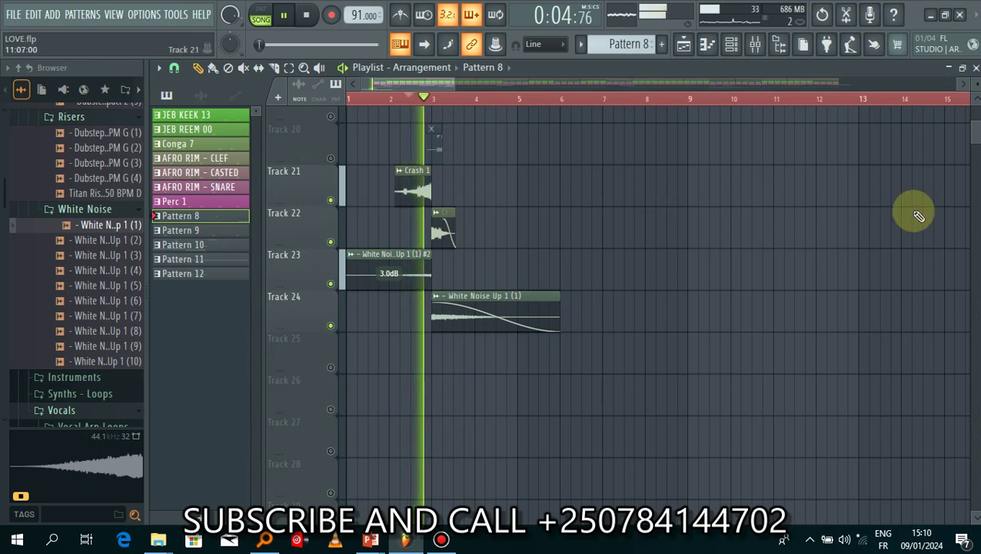
# Stop playback, leave only Track 18 unmuted in the playlist, and play its Pattern 9 clips.
pyautogui.scroll(4, 974, 153)
pyautogui.scroll(3, 657, 308)
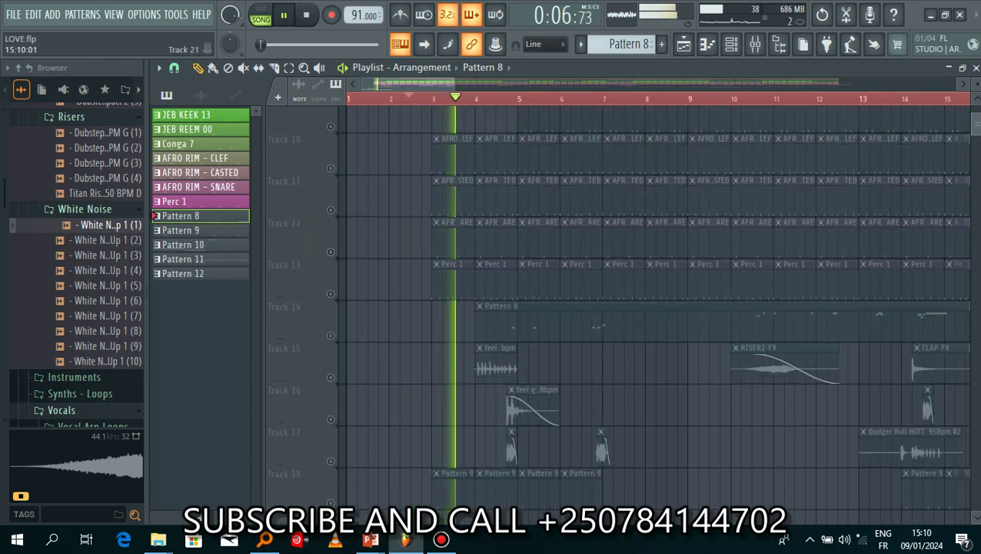
pyautogui.scroll(-3, 657, 307)
pyautogui.press('space')
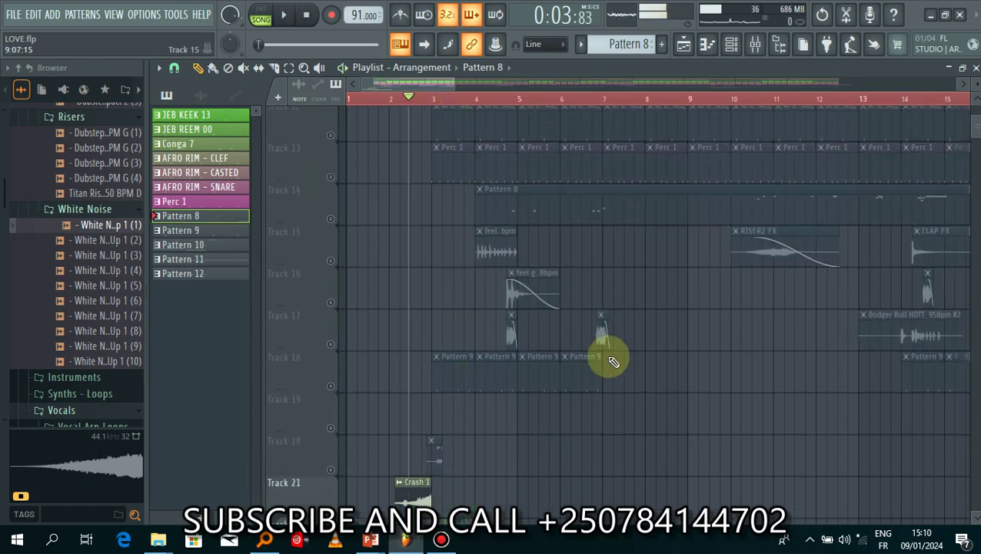
pyautogui.click(331, 387)
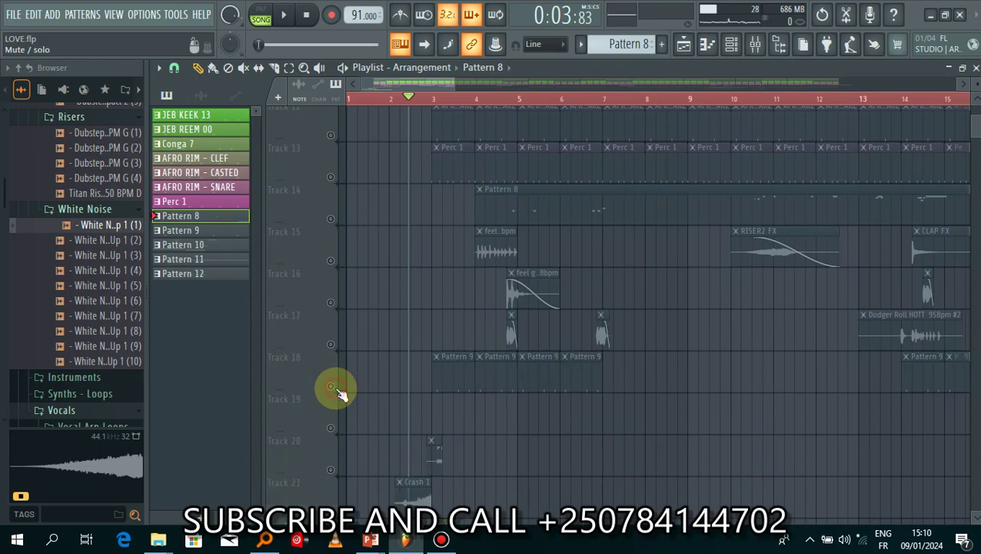
pyautogui.click(331, 386)
pyautogui.press('space')
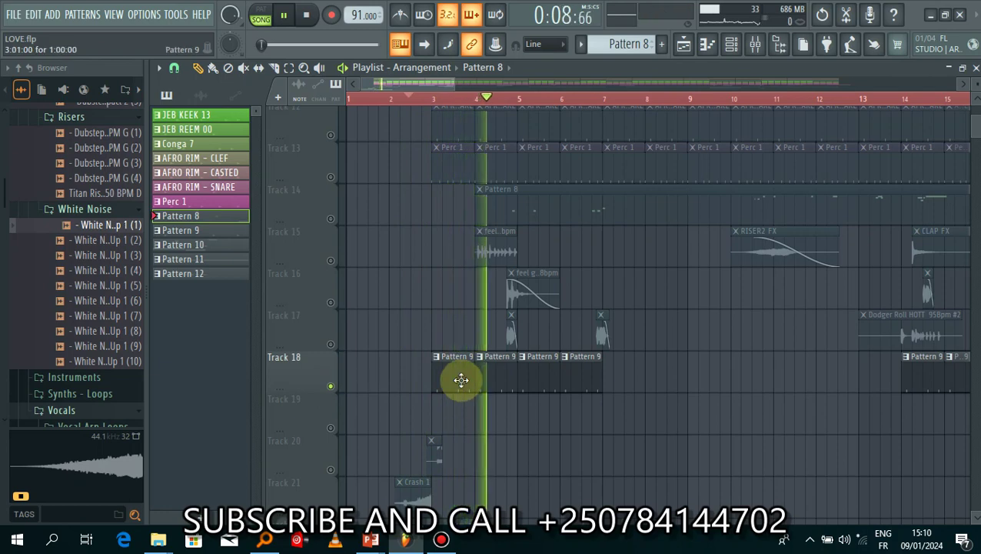
# Open the Pattern 9 clip in the piano roll to examine the snarekk notes, stop playback and return to the playlist.
pyautogui.doubleClick(464, 383)
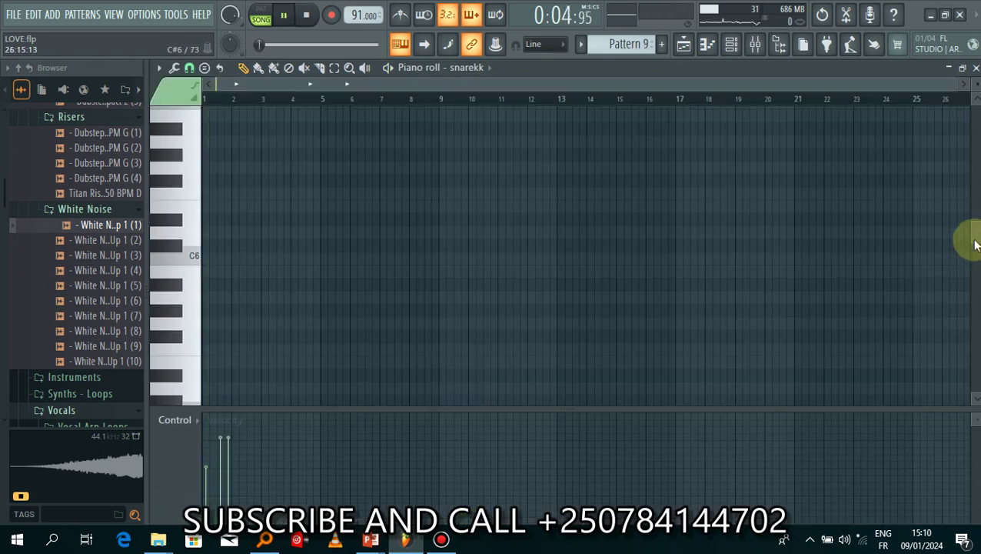
pyautogui.moveTo(975, 243); pyautogui.dragTo(973, 271)
pyautogui.press('space')
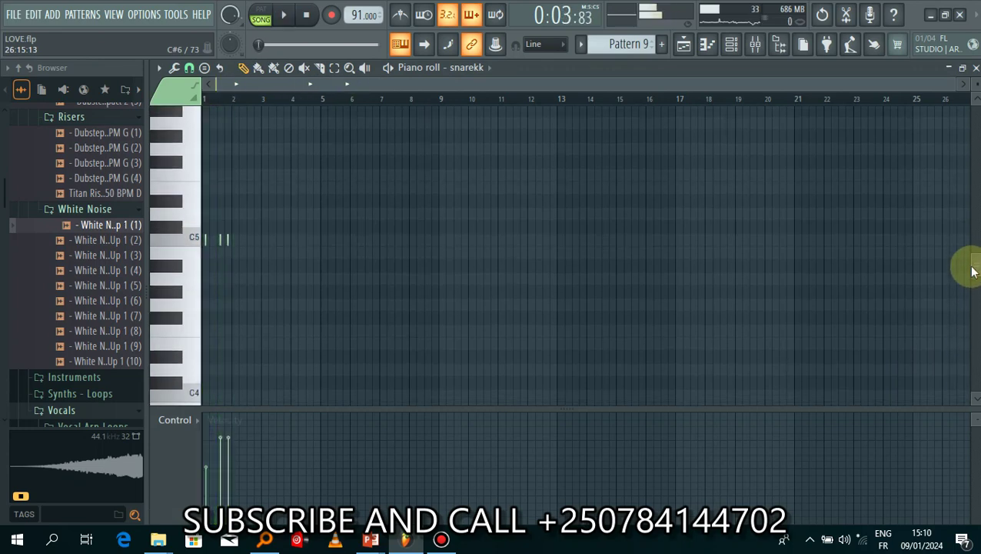
pyautogui.click(682, 53)
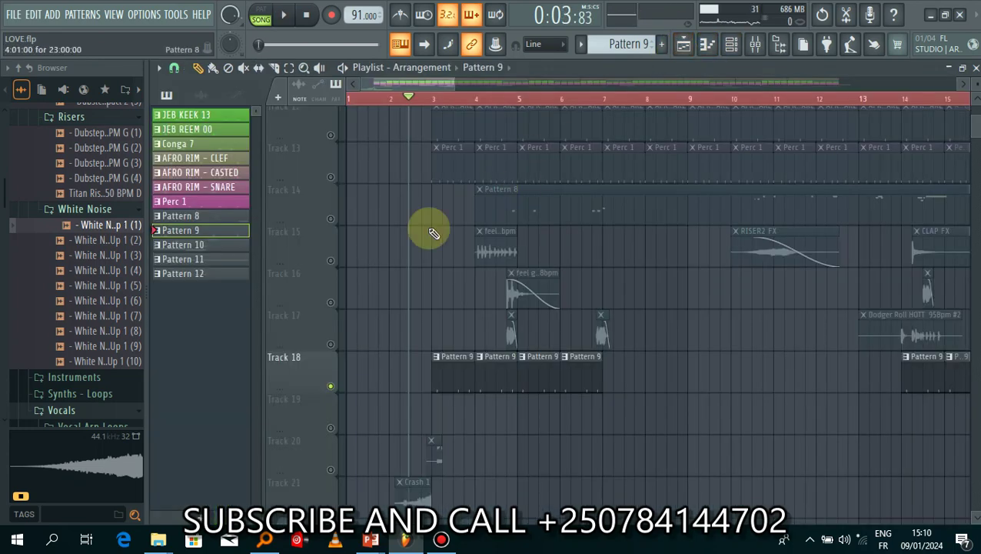
# Unmute Track 17 and audition it together with Track 18 from just before bar 5.
pyautogui.click(330, 343)
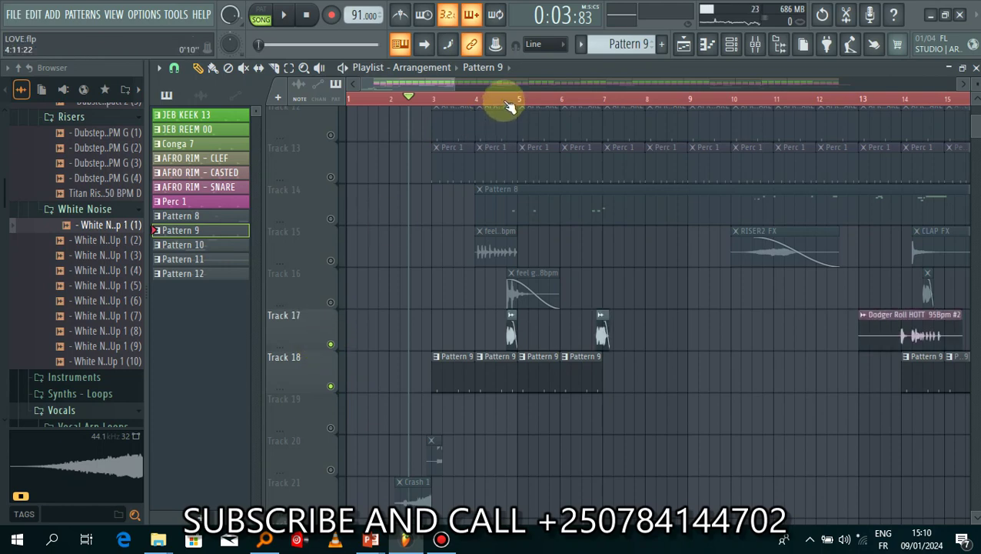
pyautogui.press('space')
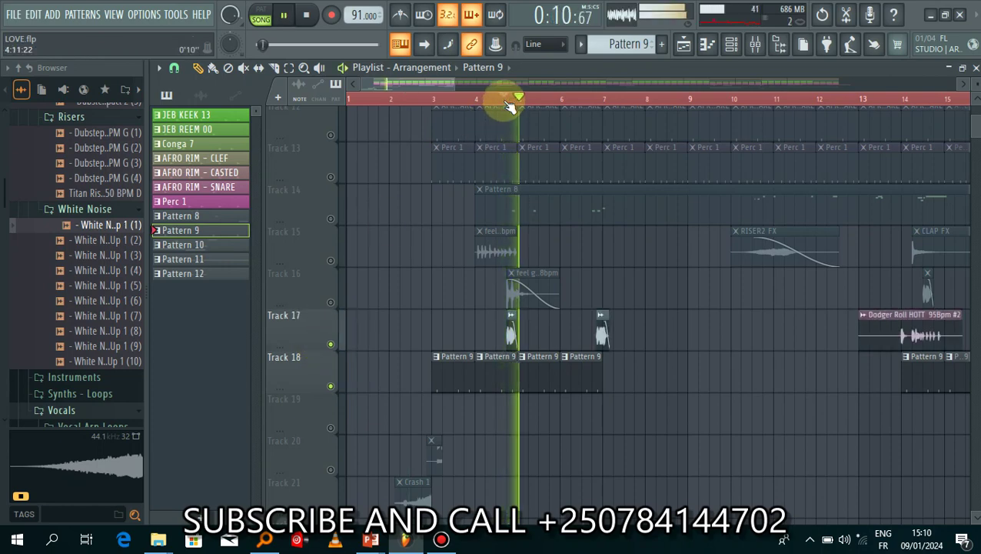
pyautogui.press('space')
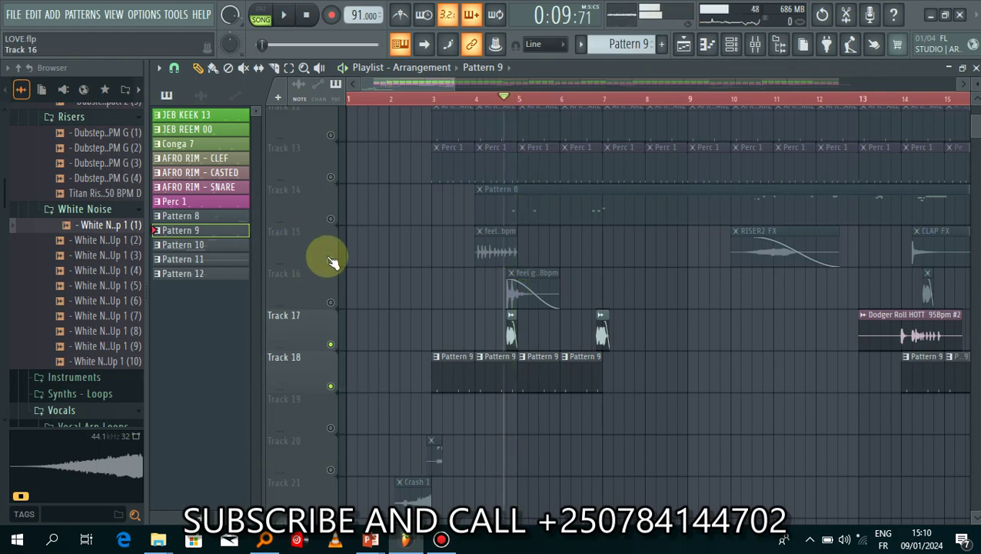
# Unmute Track 15 and audition its feel clip together with Tracks 17 and 18 from just before bar 4.
pyautogui.click(331, 260)
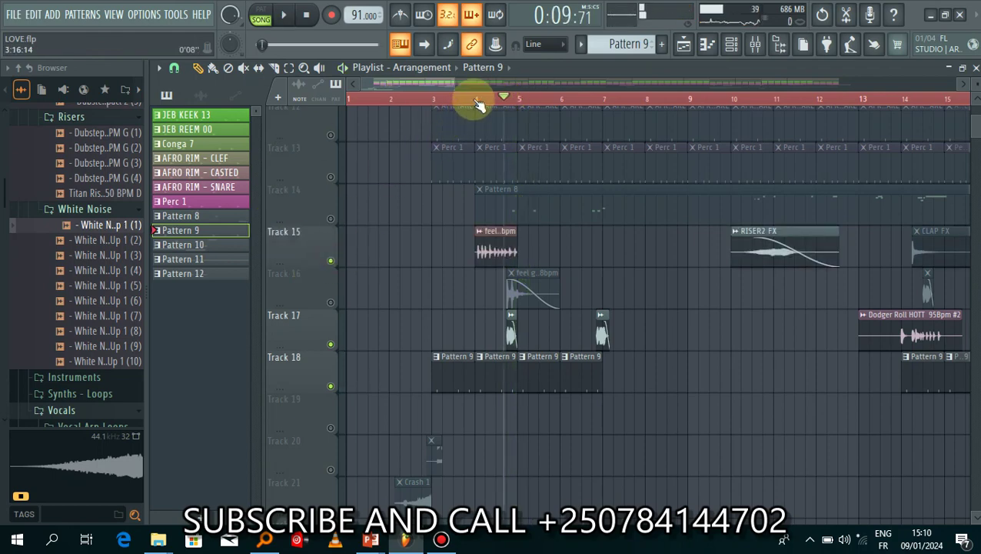
pyautogui.press('space')
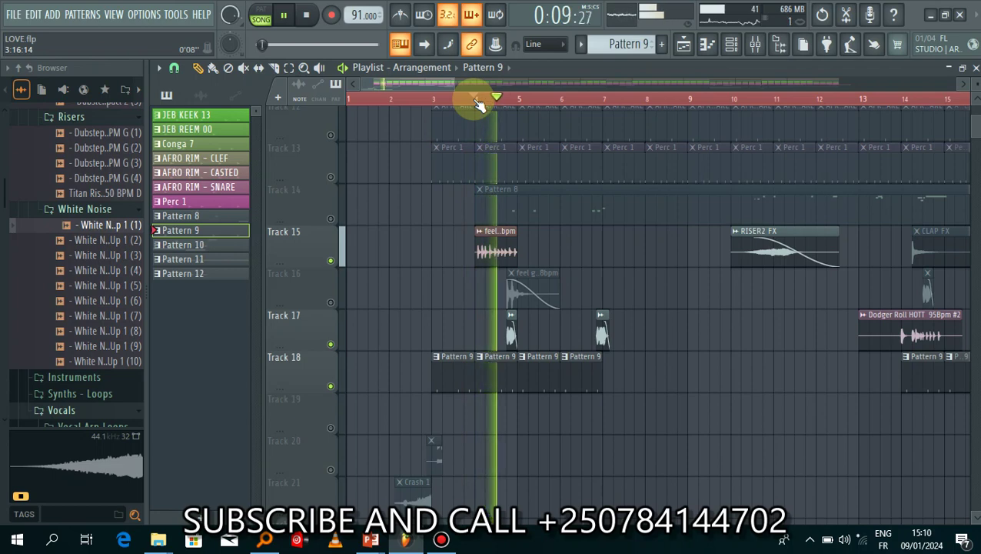
pyautogui.click(476, 100)
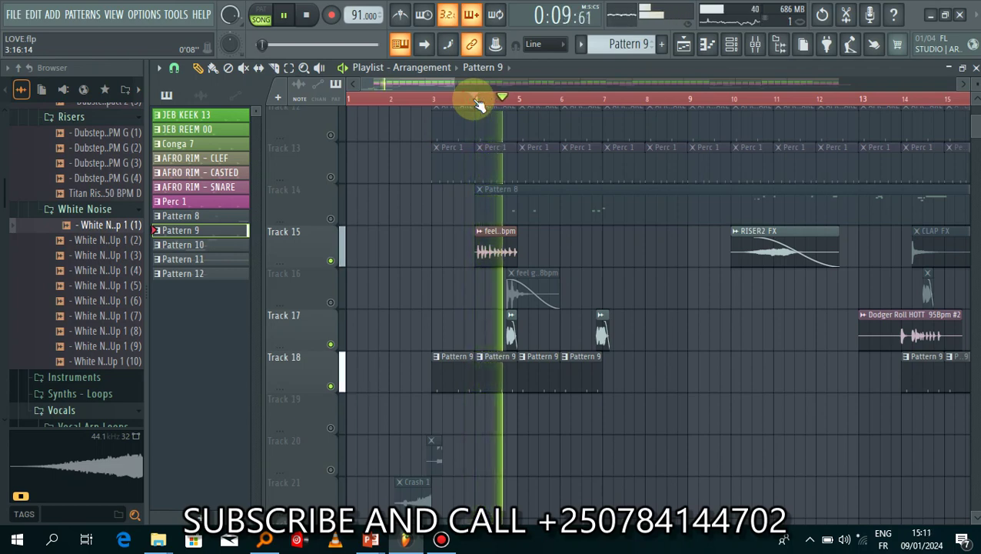
pyautogui.press('space')
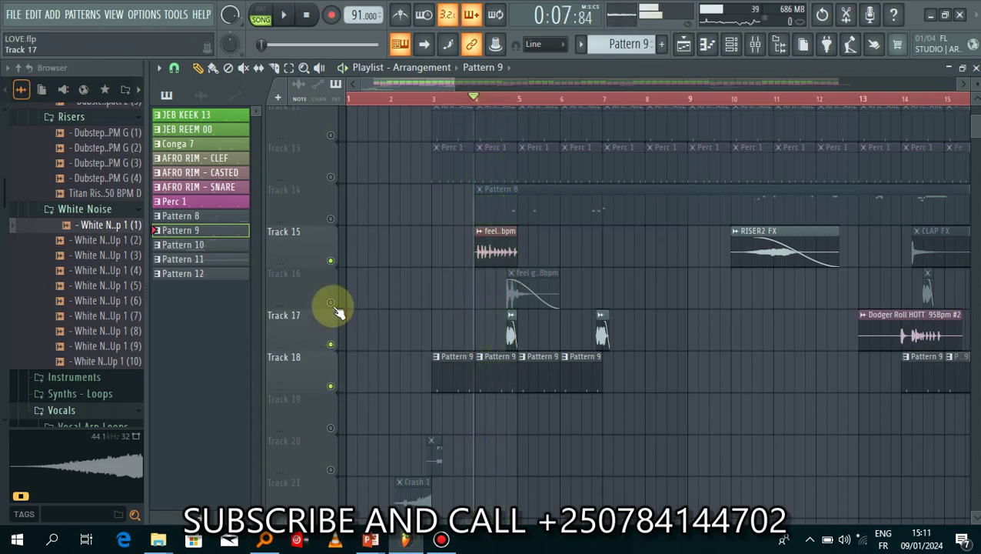
pyautogui.press('space')
pyautogui.press('space')
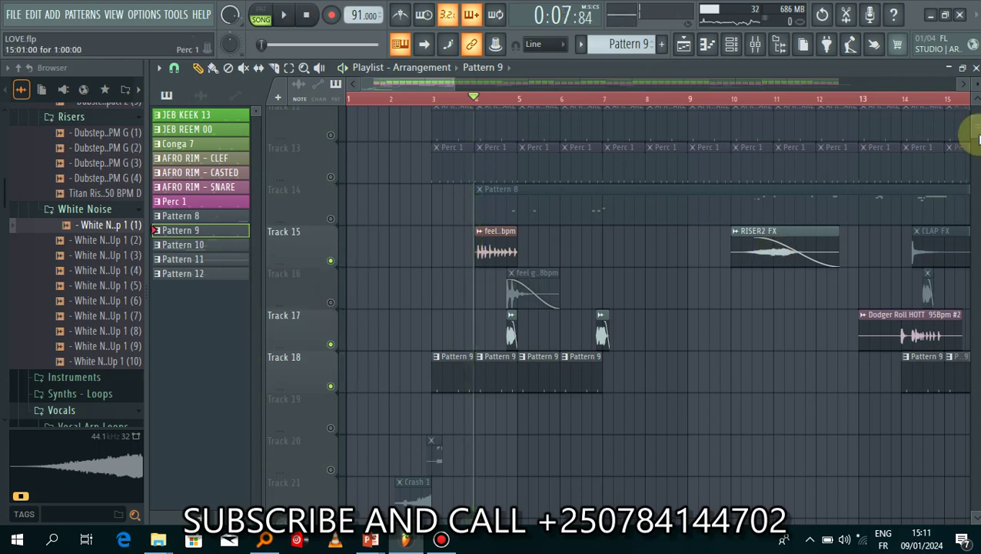
# Open the channel rack and audition the percussion patterns from JEB KEEK 13 through Perc 1 in pattern mode.
pyautogui.moveTo(976, 139); pyautogui.dragTo(976, 124)
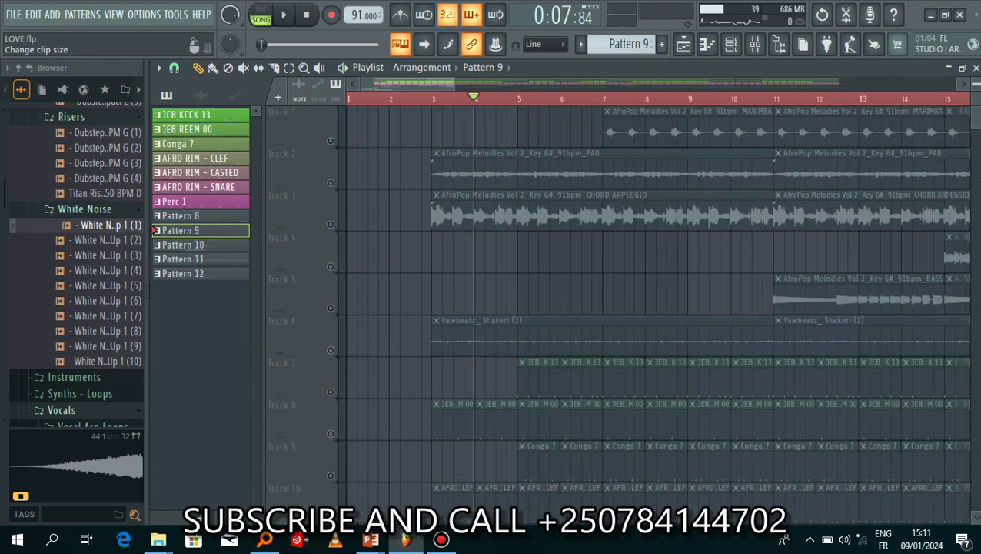
pyautogui.moveTo(973, 83); pyautogui.dragTo(973, 107)
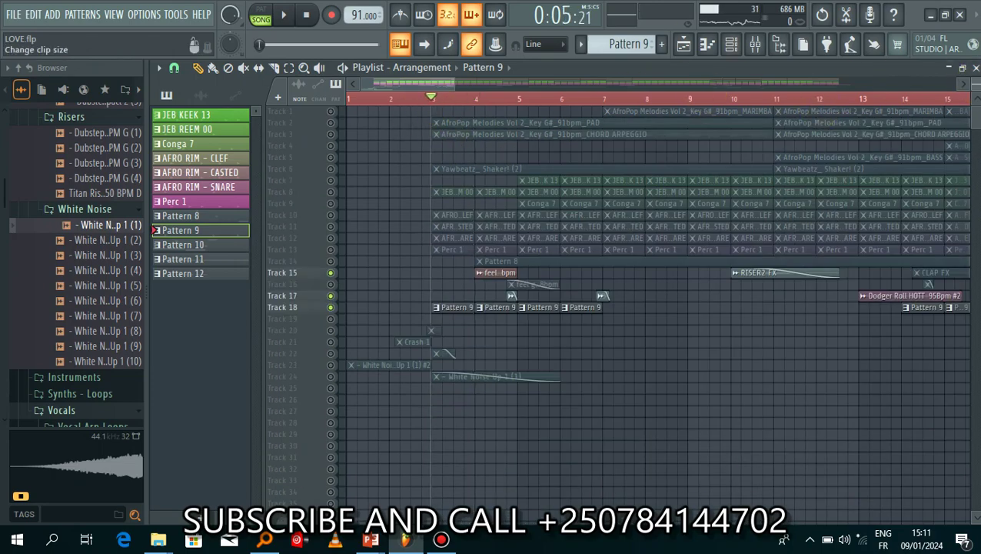
pyautogui.scroll(3, 973, 83)
pyautogui.scroll(-3, 974, 85)
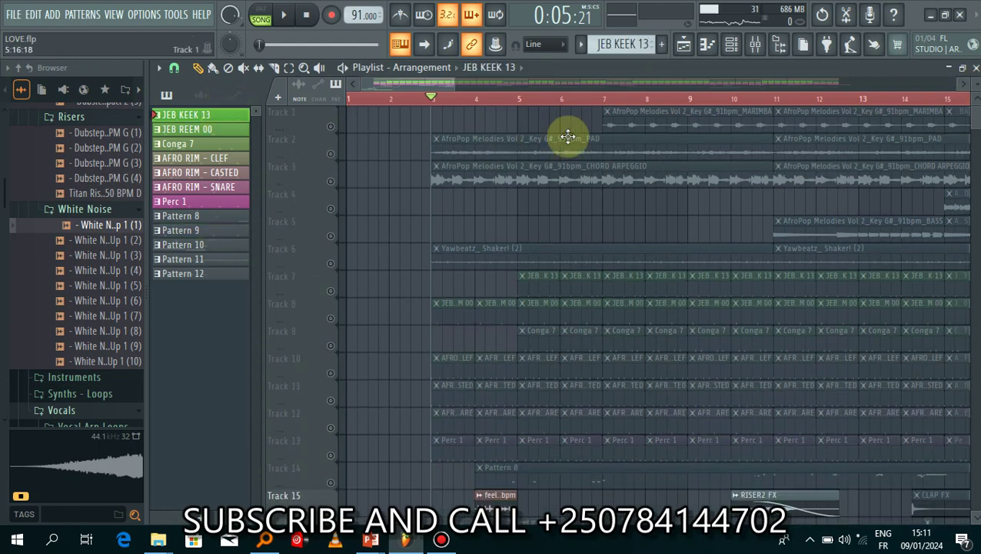
pyautogui.click(684, 47)
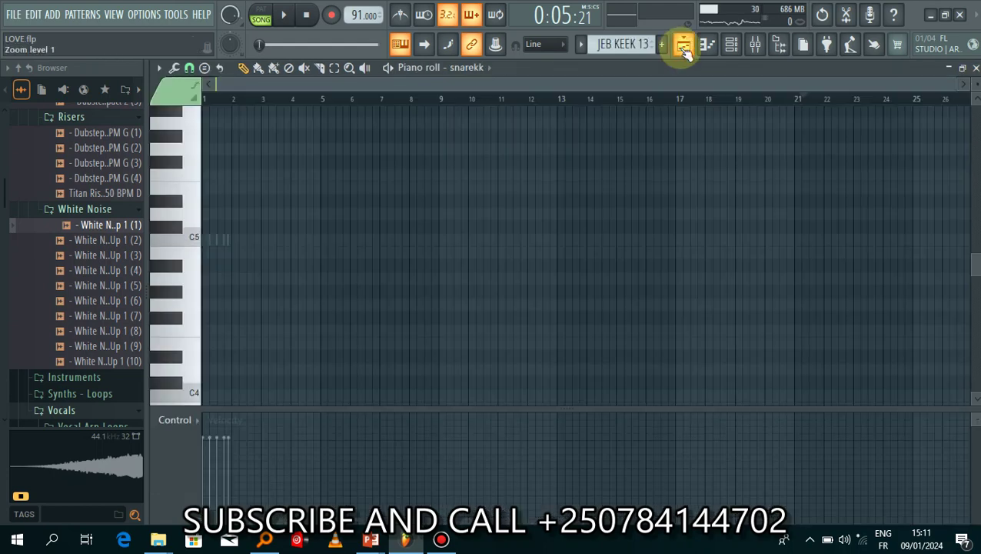
pyautogui.click(731, 48)
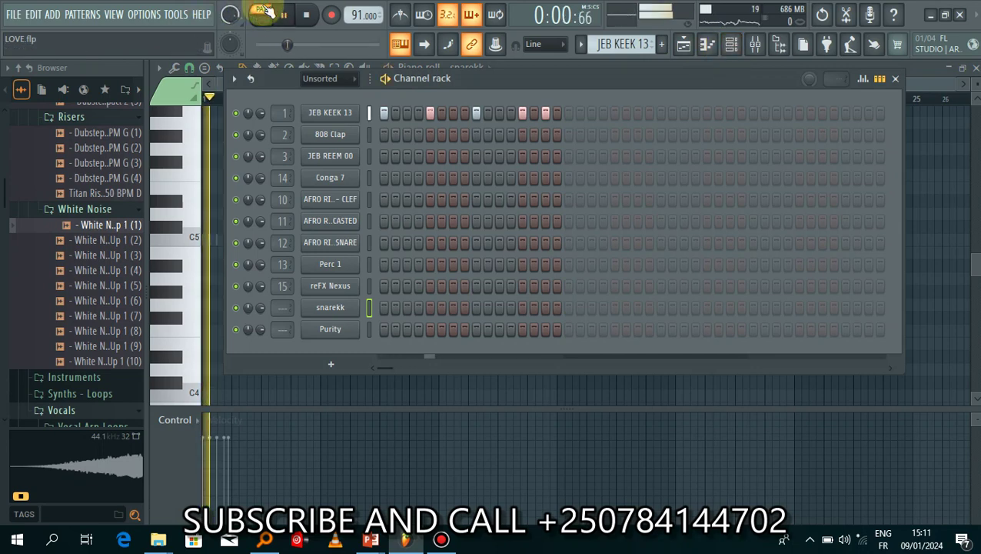
pyautogui.click(264, 11)
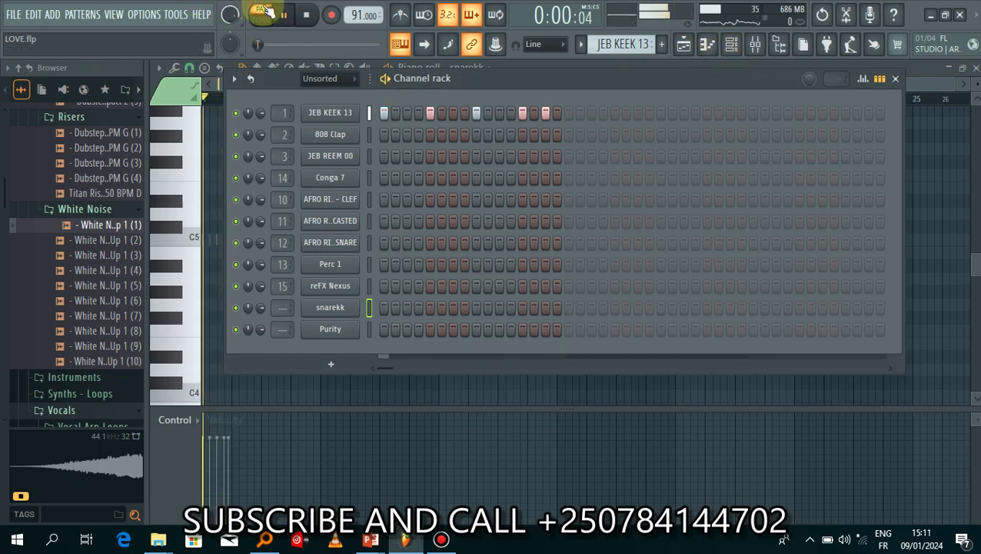
pyautogui.press('space')
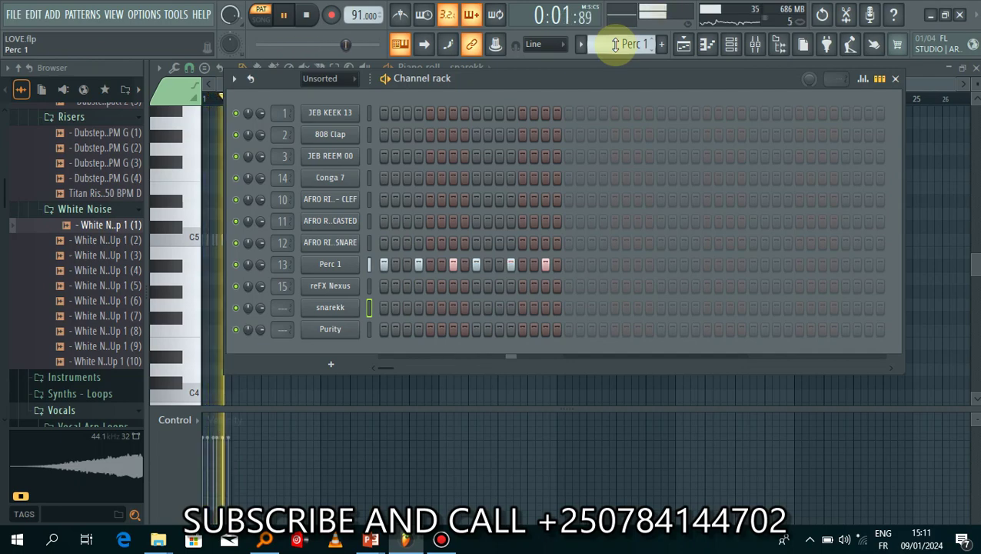
# Return to the playlist, stop playback and unmute Tracks 8 through 14, leaving Track 7 muted.
pyautogui.click(684, 43)
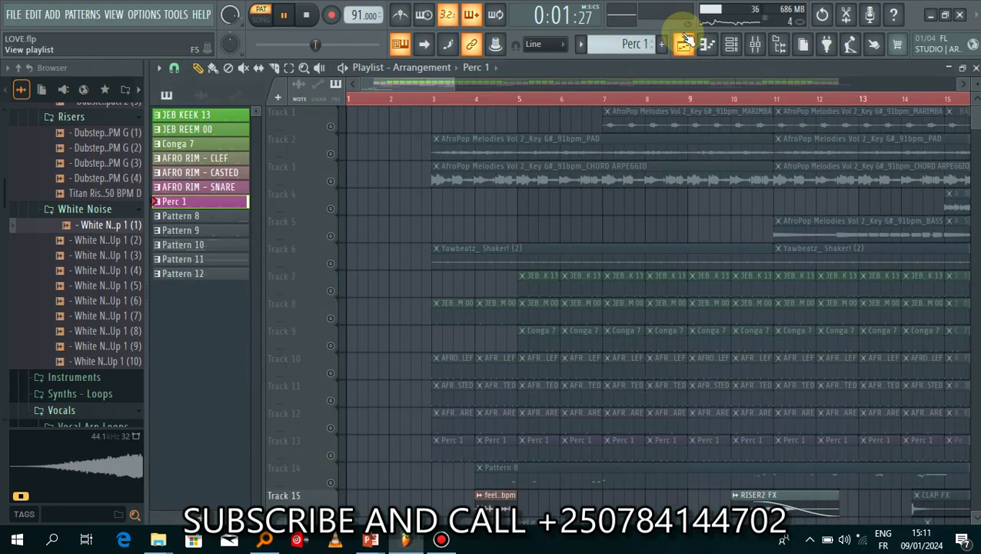
pyautogui.click(332, 292)
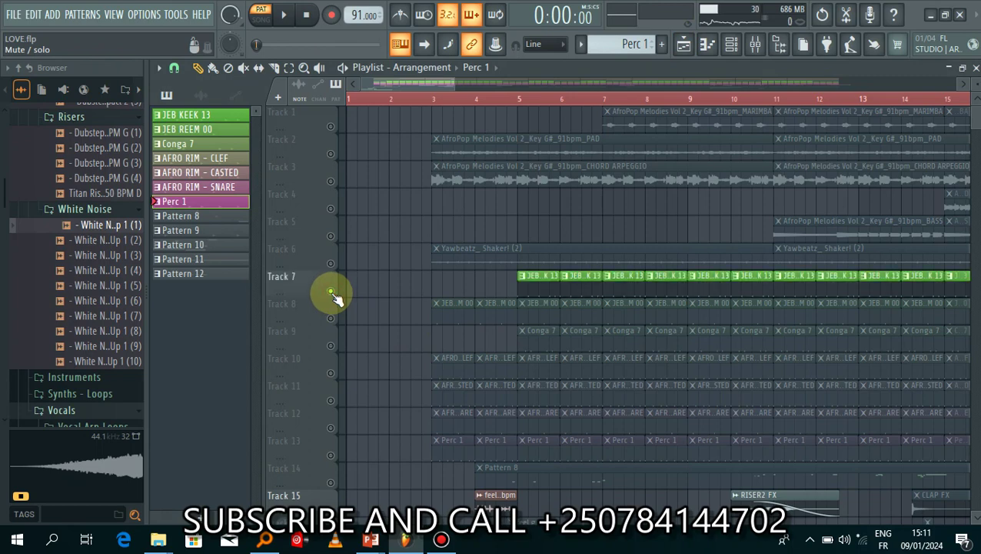
pyautogui.click(330, 292)
pyautogui.click(330, 320)
pyautogui.click(330, 345)
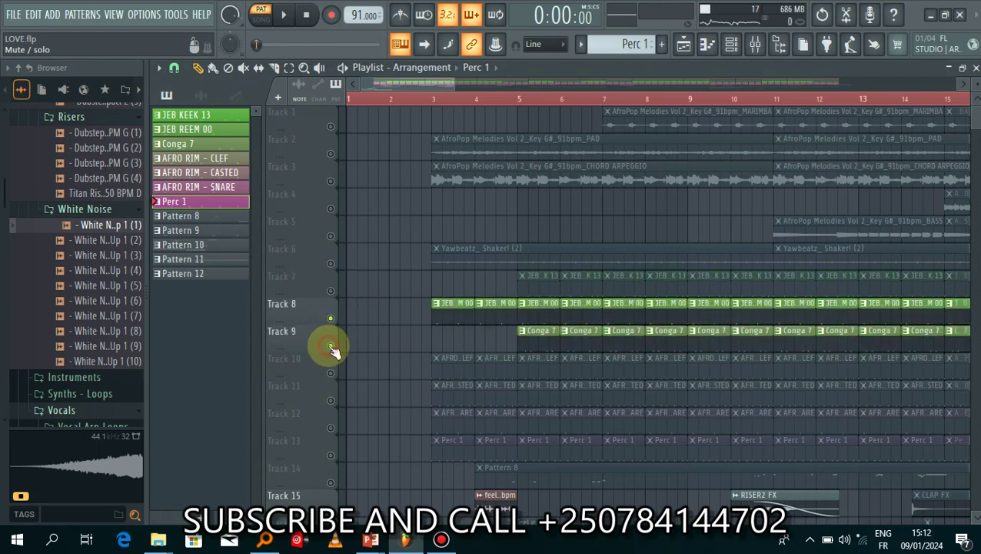
pyautogui.click(330, 373)
pyautogui.click(331, 400)
pyautogui.click(330, 428)
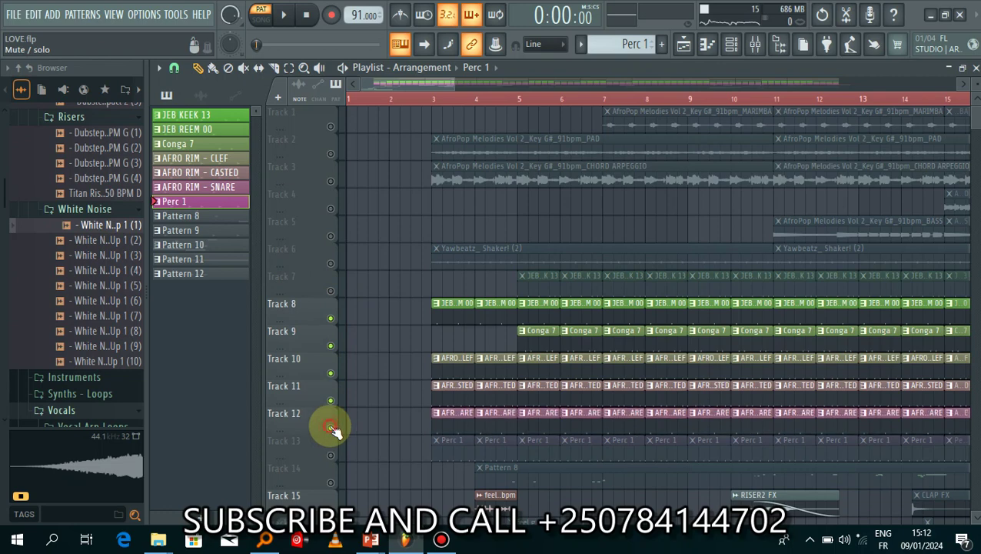
pyautogui.click(330, 454)
pyautogui.click(330, 482)
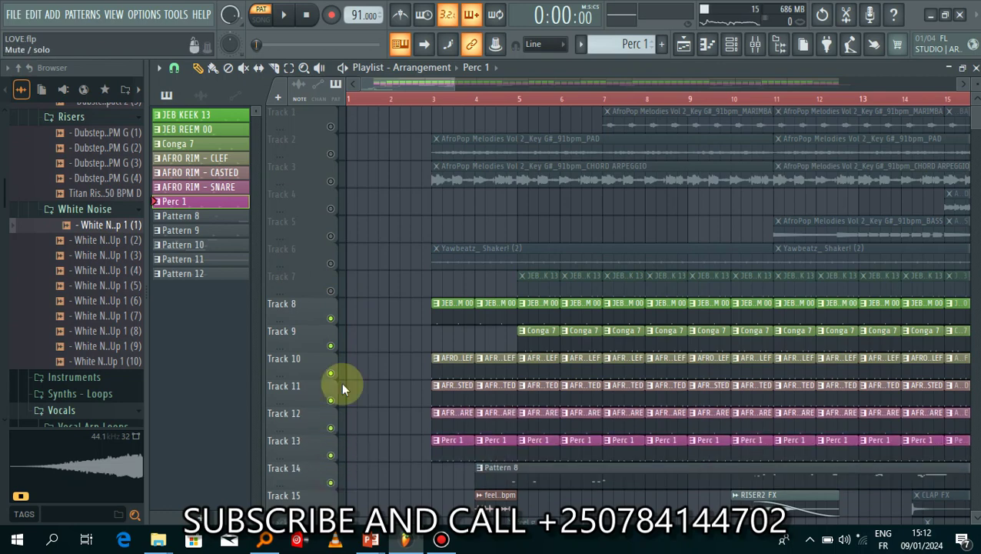
# Play the arrangement in song mode from just before bar 3 and unmute Track 7.
pyautogui.click(429, 104)
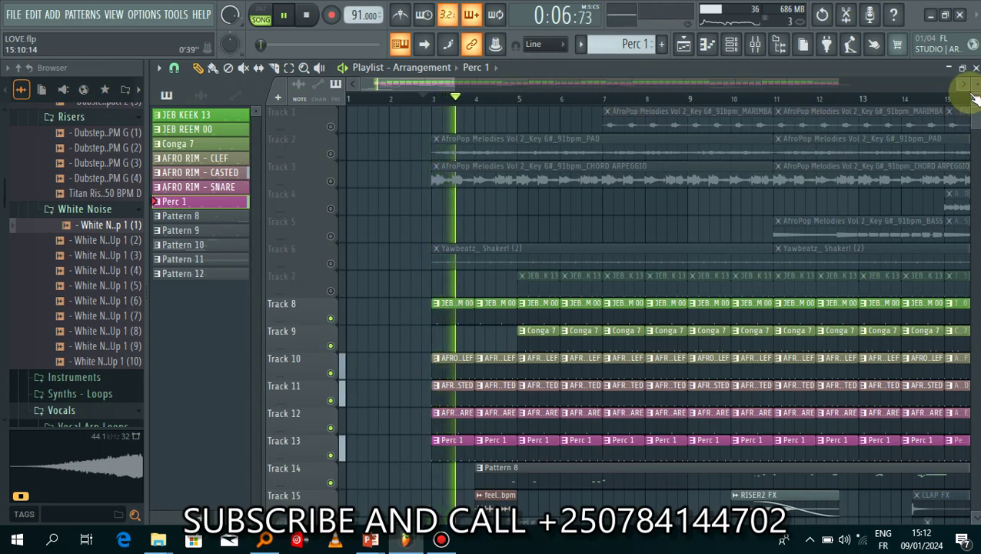
pyautogui.scroll(-4, 970, 104)
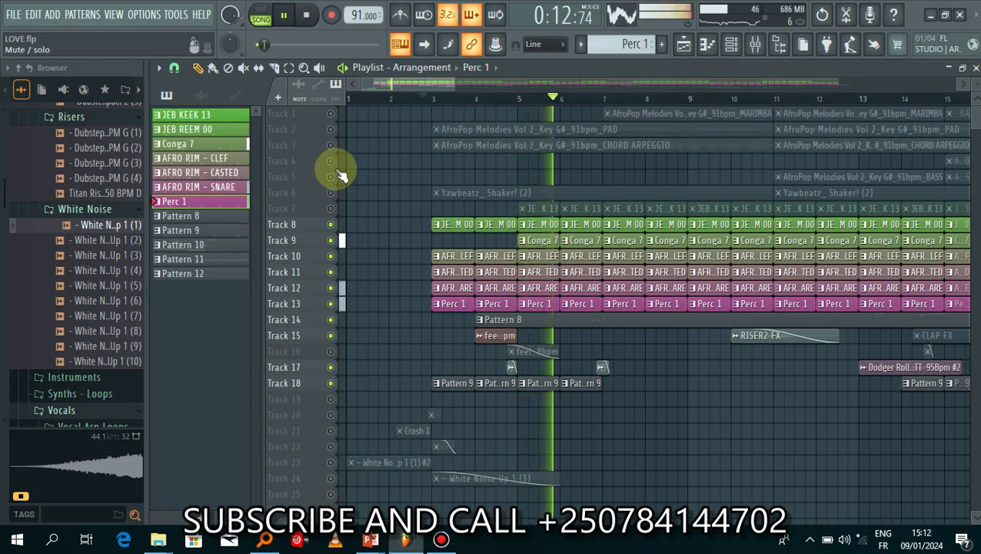
pyautogui.click(331, 208)
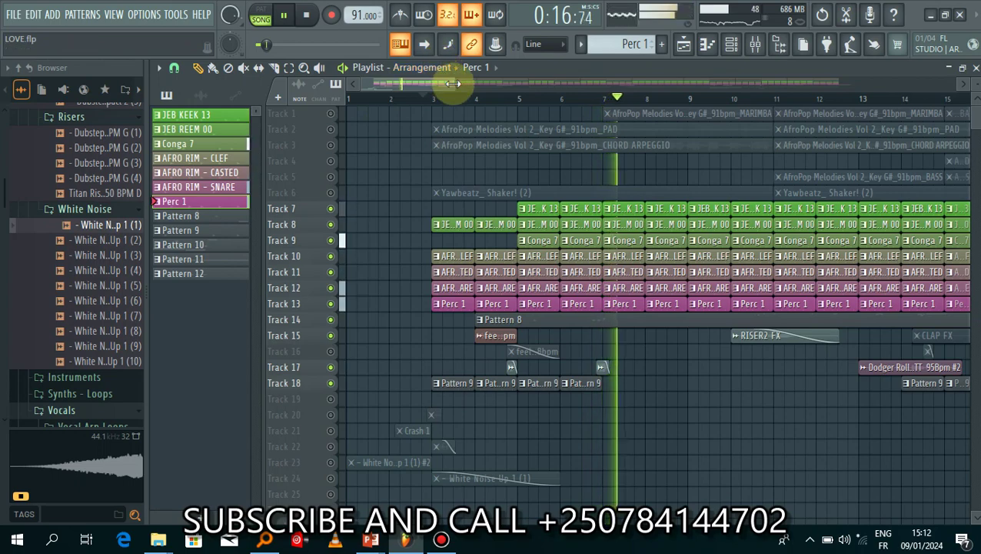
# Examine the layout of the percussion and effect clips on Tracks 7 to 18 across the arrangement during playback.
pyautogui.moveTo(453, 84); pyautogui.dragTo(980, 149)
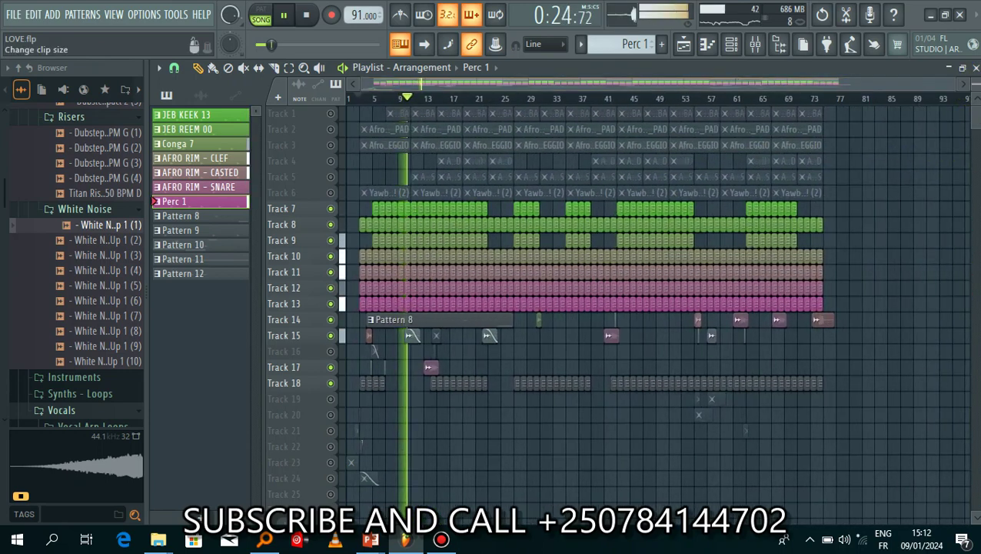
pyautogui.moveTo(974, 83); pyautogui.dragTo(618, 83)
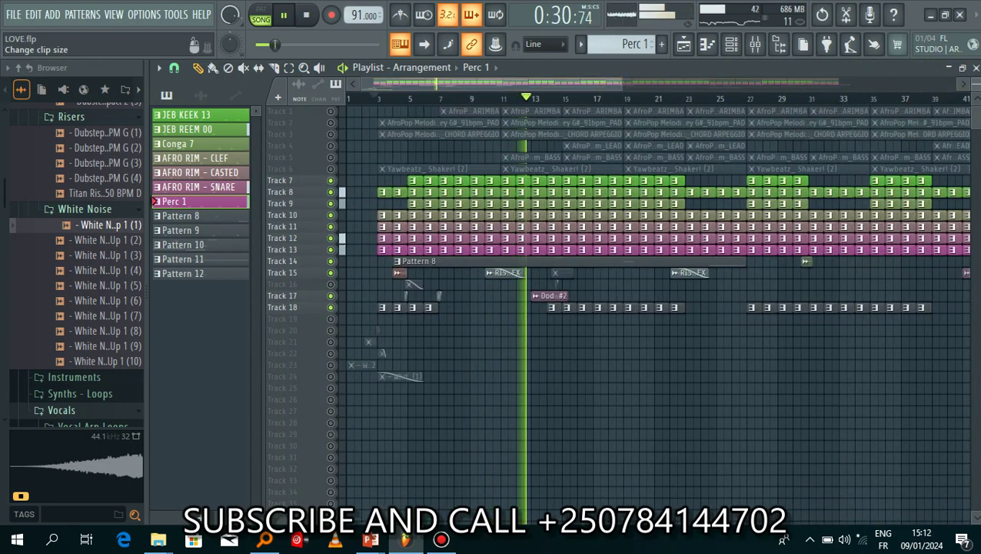
pyautogui.moveTo(971, 98); pyautogui.dragTo(971, 127)
pyautogui.scroll(-5, 976, 123)
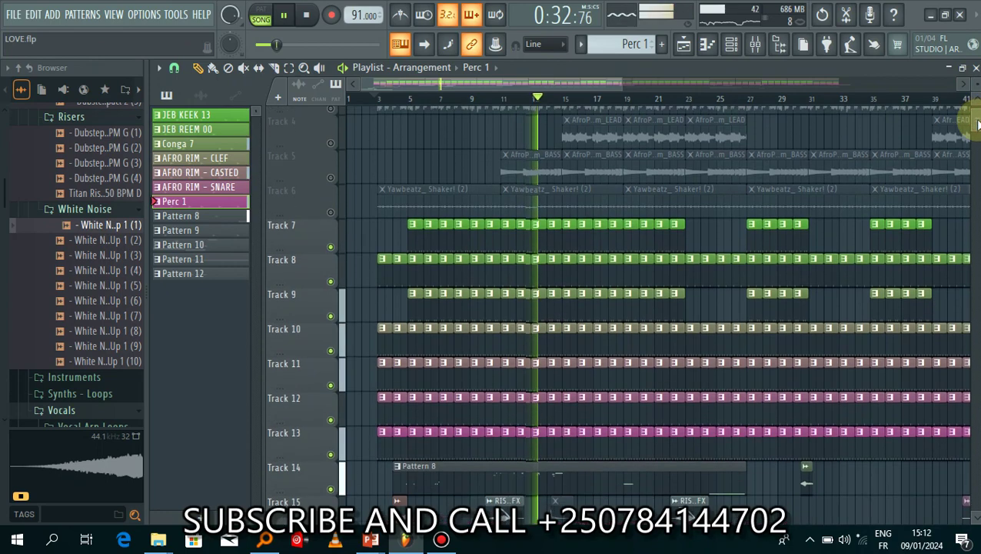
pyautogui.scroll(-1, 976, 123)
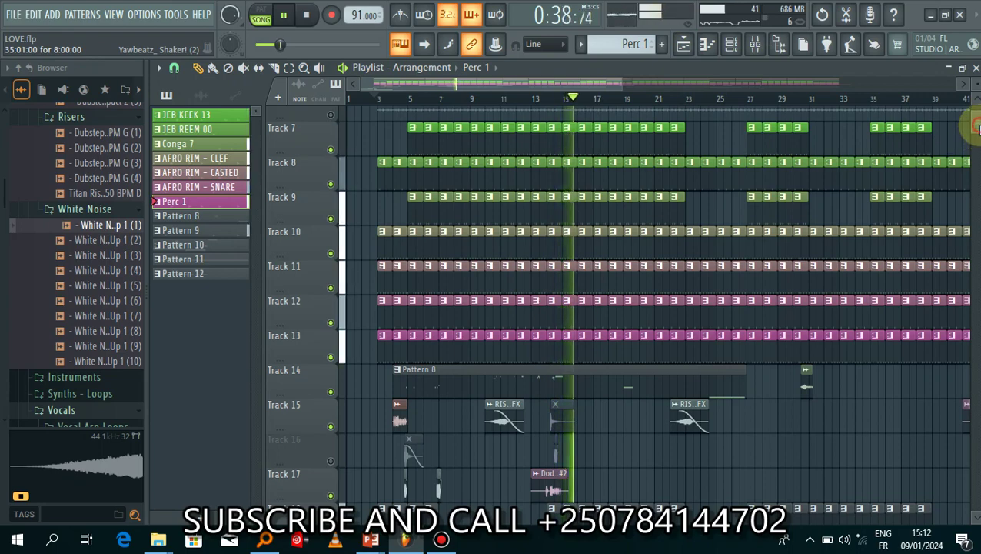
pyautogui.scroll(-4, 972, 131)
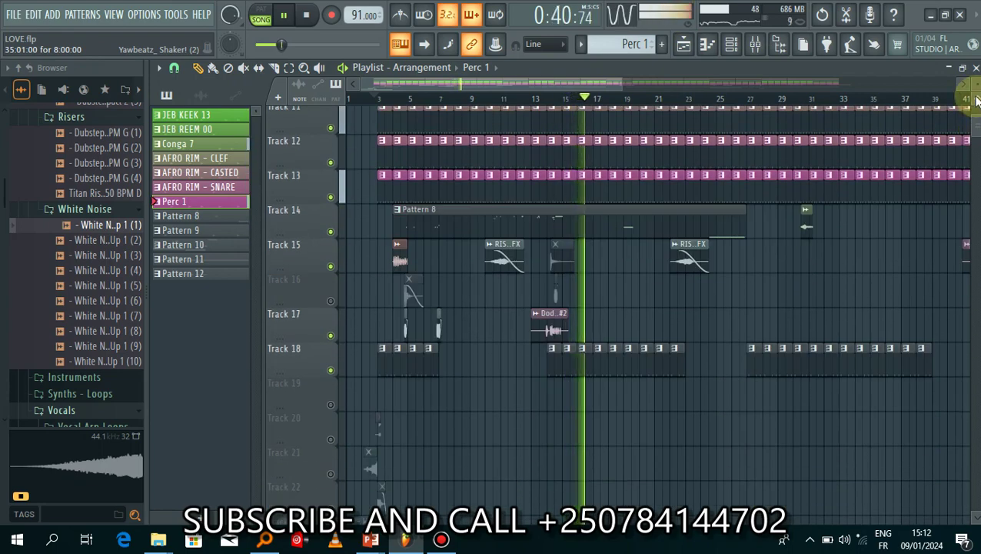
# Stop playback and solo Track 7 so that only its JEB KEEK 13 clips are active.
pyautogui.moveTo(974, 83)
pyautogui.mouseDown()
pyautogui.moveTo(974, 68)
pyautogui.moveTo(974, 84)
pyautogui.mouseUp()
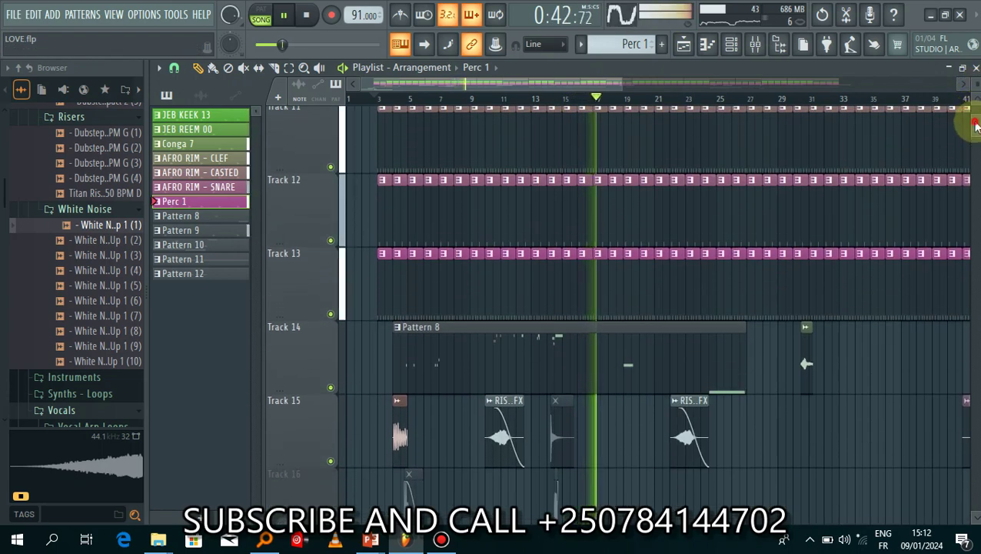
pyautogui.moveTo(974, 125); pyautogui.dragTo(974, 113)
pyautogui.press('space')
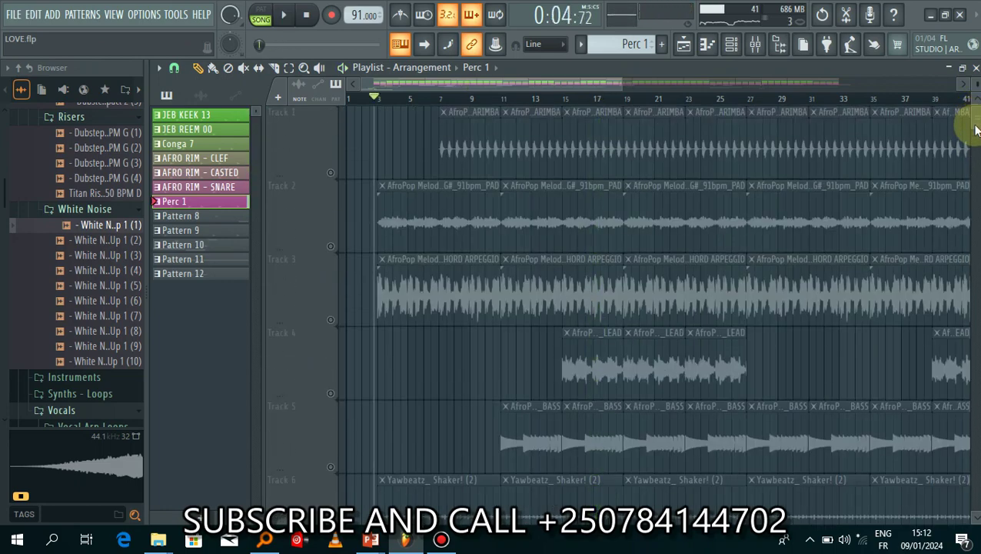
pyautogui.scroll(-6, 974, 129)
pyautogui.scroll(2, 975, 129)
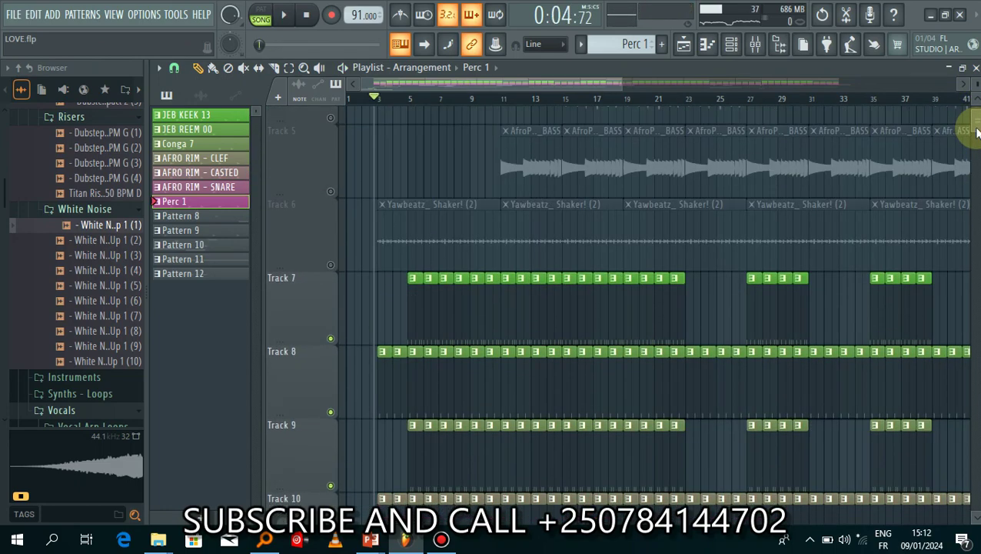
pyautogui.scroll(-1, 975, 130)
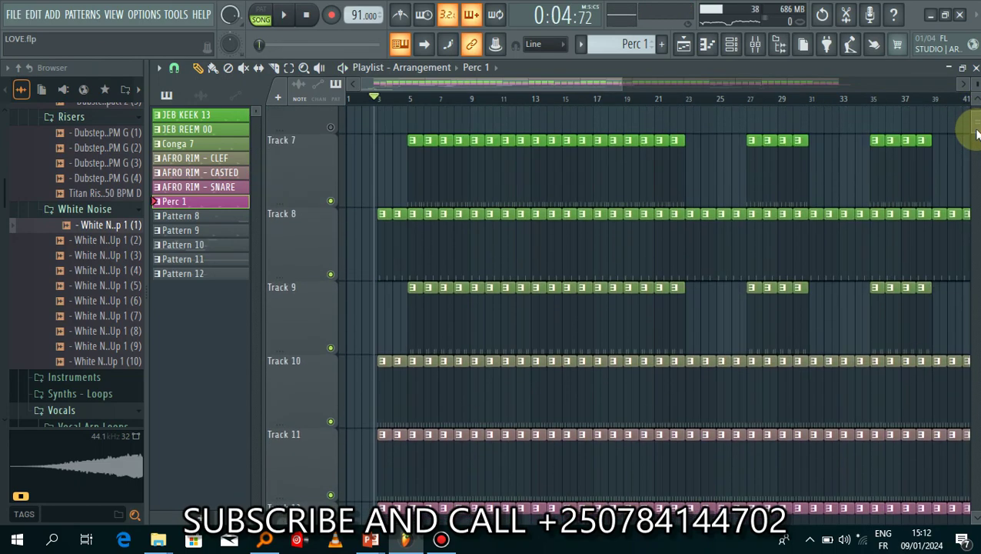
pyautogui.click(331, 200)
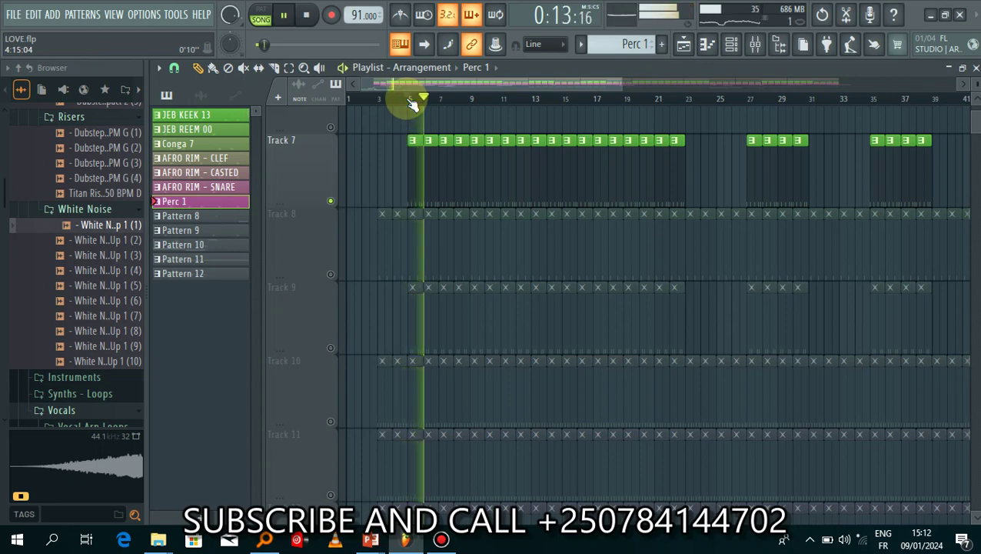
# Audition the soloed JEB KEEK 13 clips on Track 7 from just before bar 5 and stop playback.
pyautogui.moveTo(619, 83); pyautogui.dragTo(431, 89)
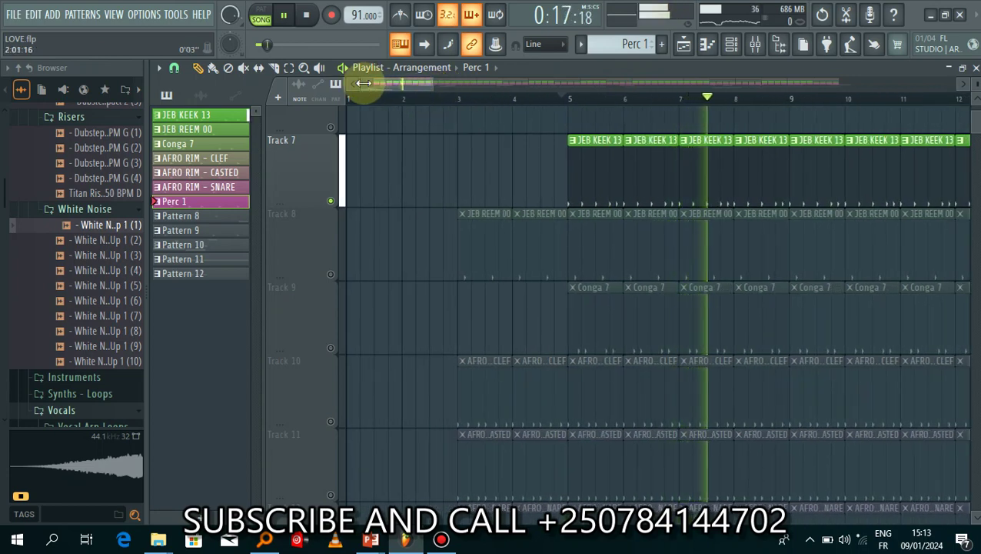
pyautogui.moveTo(363, 83); pyautogui.dragTo(377, 83)
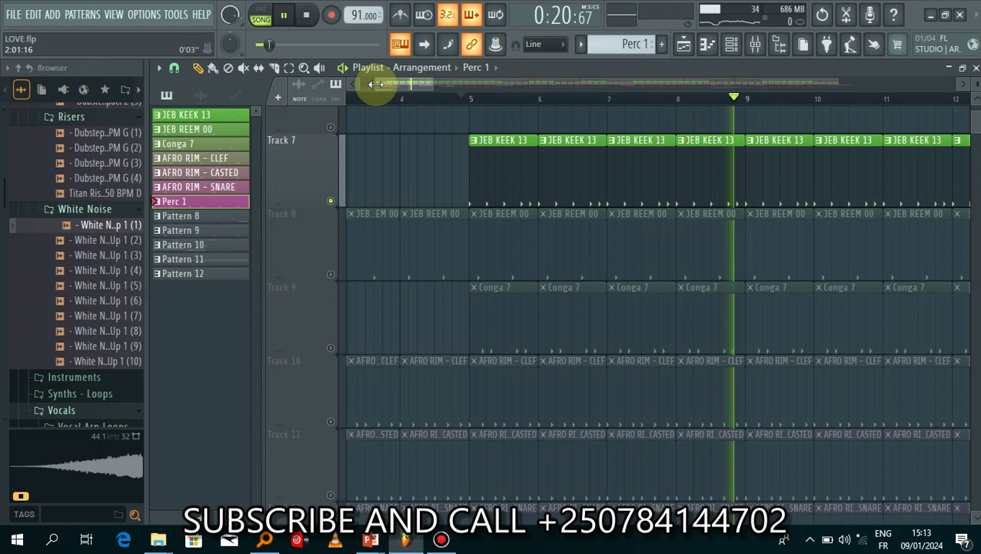
pyautogui.press('space')
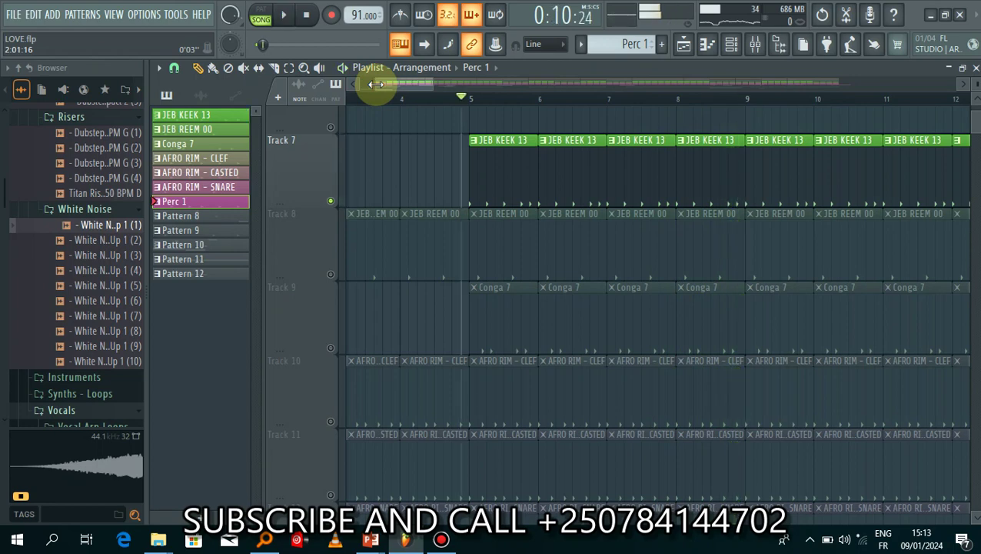
# Unmute Tracks 8, 9 and 10 one at a time, replaying from just before bar 5 after each addition.
pyautogui.click(332, 275)
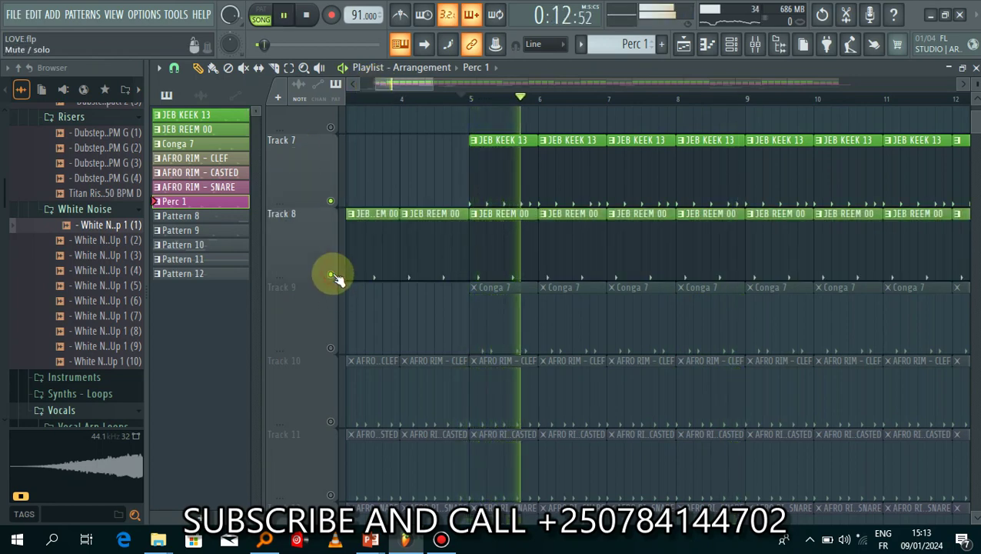
pyautogui.press('space')
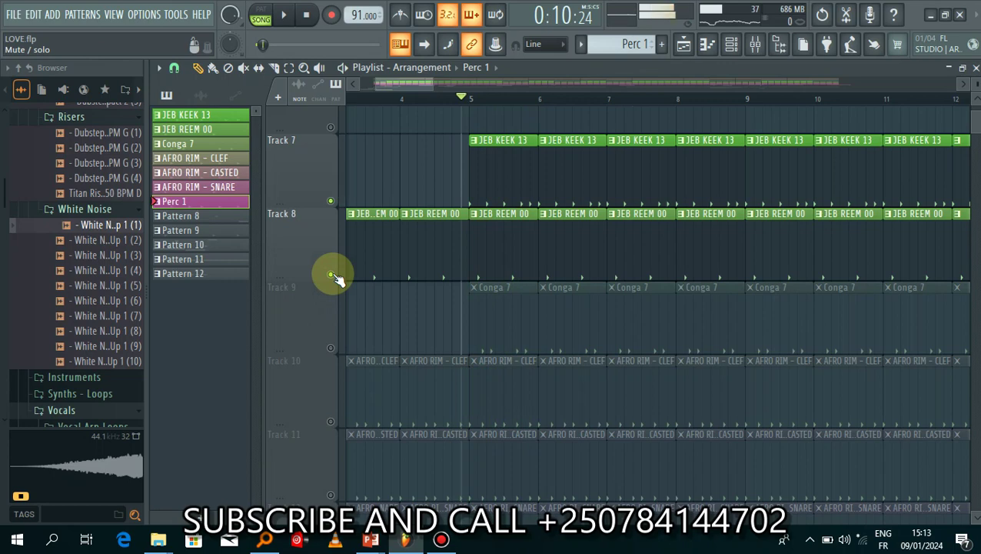
pyautogui.click(332, 348)
pyautogui.press('space')
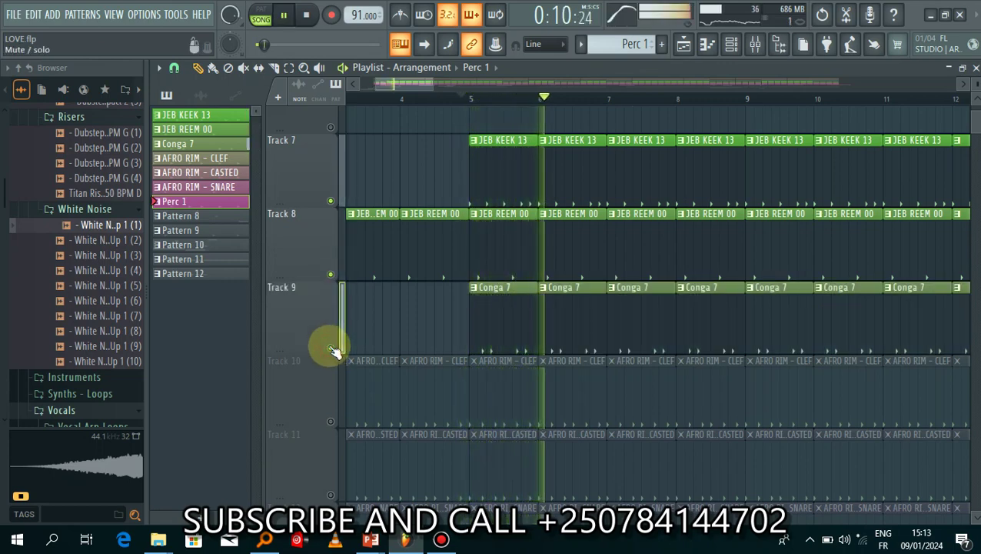
pyautogui.press('space')
pyautogui.click(330, 422)
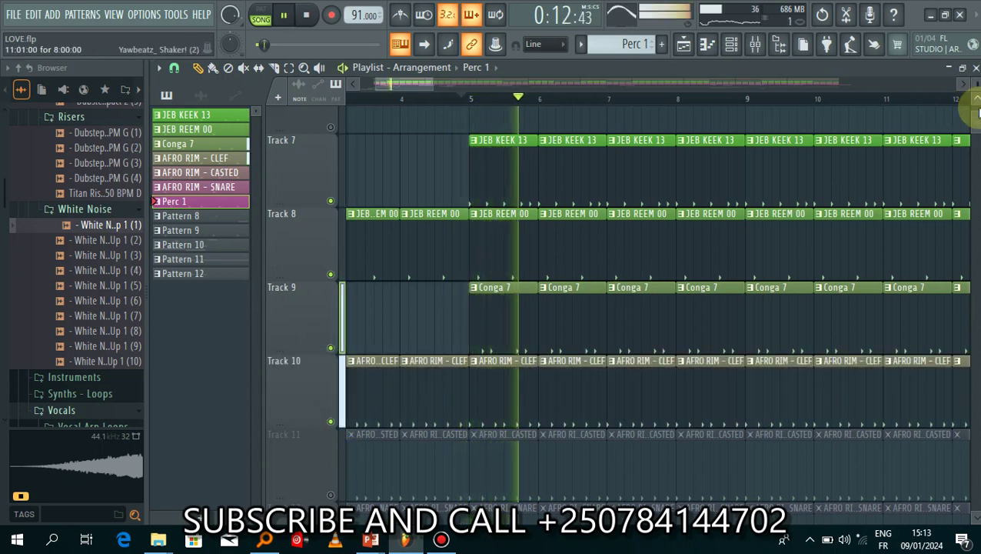
# Listen to Tracks 7 to 10 together, stop playback and unmute Tracks 11, 12 and 13.
pyautogui.scroll(-3, 972, 116)
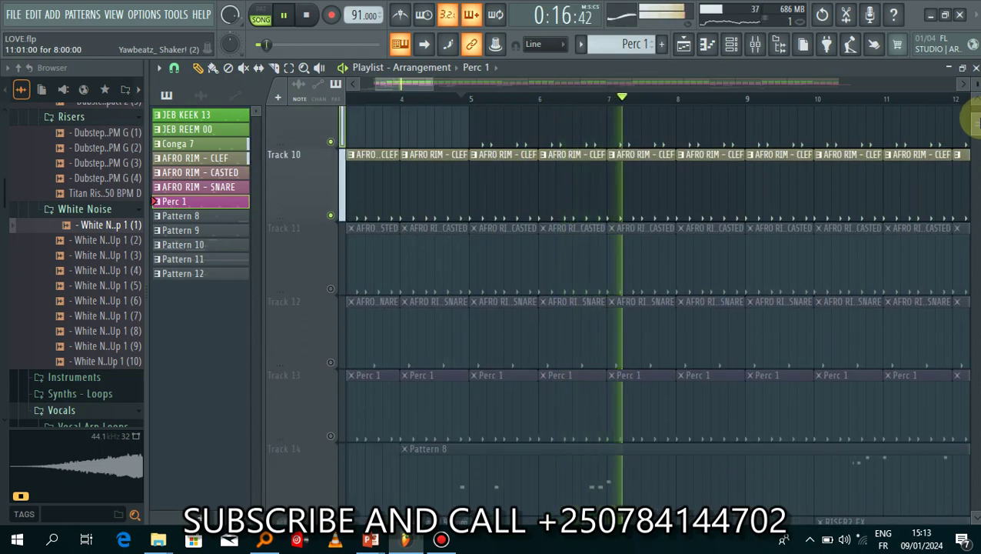
pyautogui.scroll(1, 972, 117)
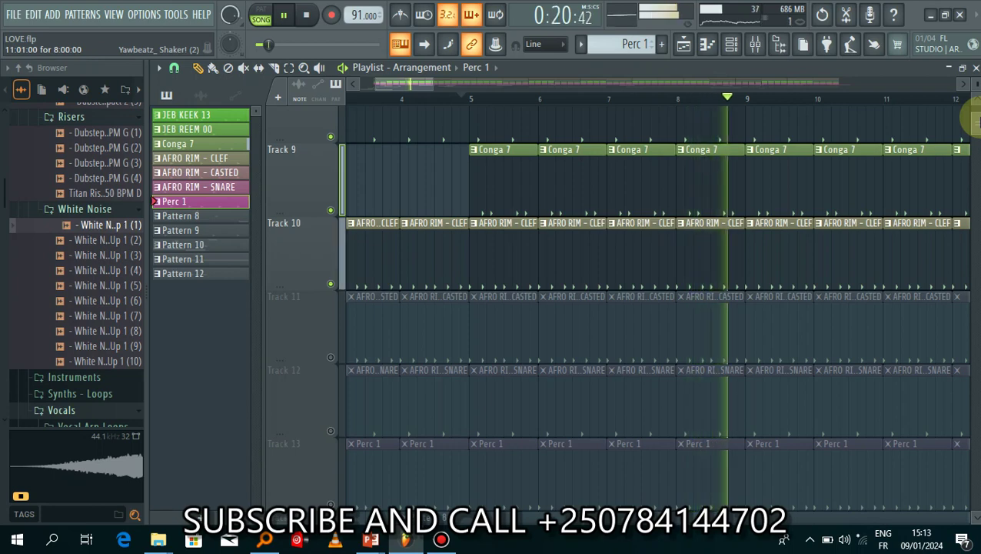
pyautogui.scroll(-1, 972, 116)
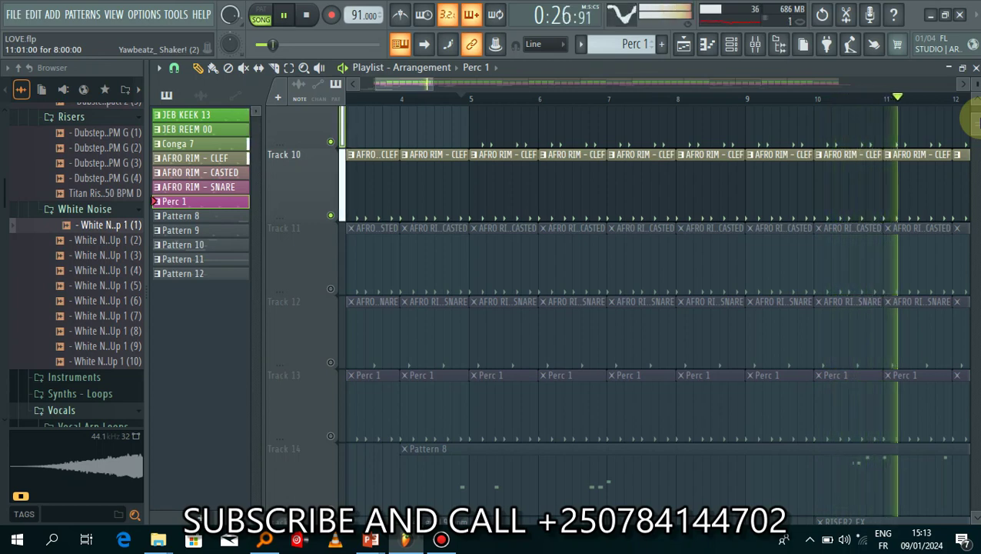
pyautogui.press('space')
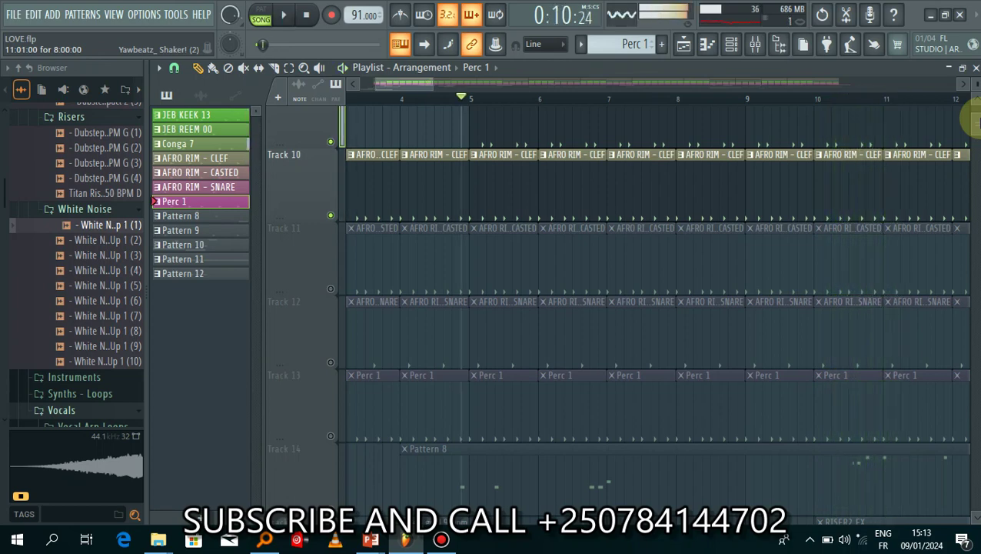
pyautogui.click(330, 290)
pyautogui.click(331, 361)
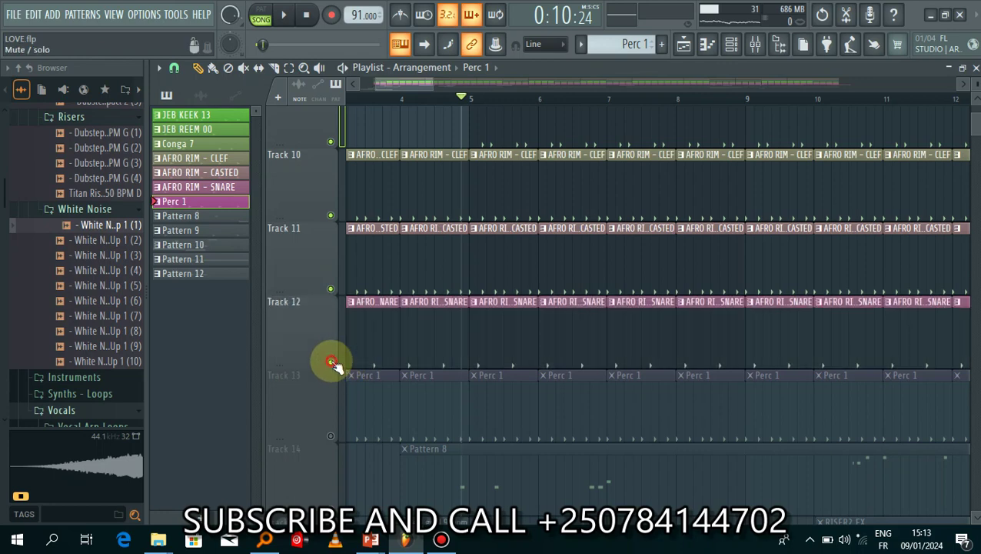
pyautogui.click(331, 435)
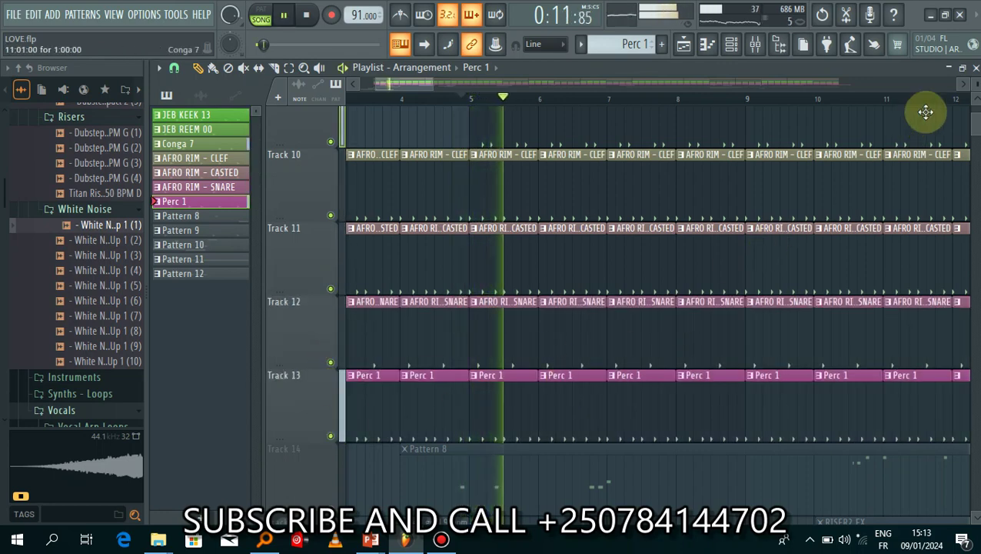
# Play the layered percussion, unmute Track 14 with Pattern 8 and replay from just before bar 5.
pyautogui.scroll(-1, 974, 131)
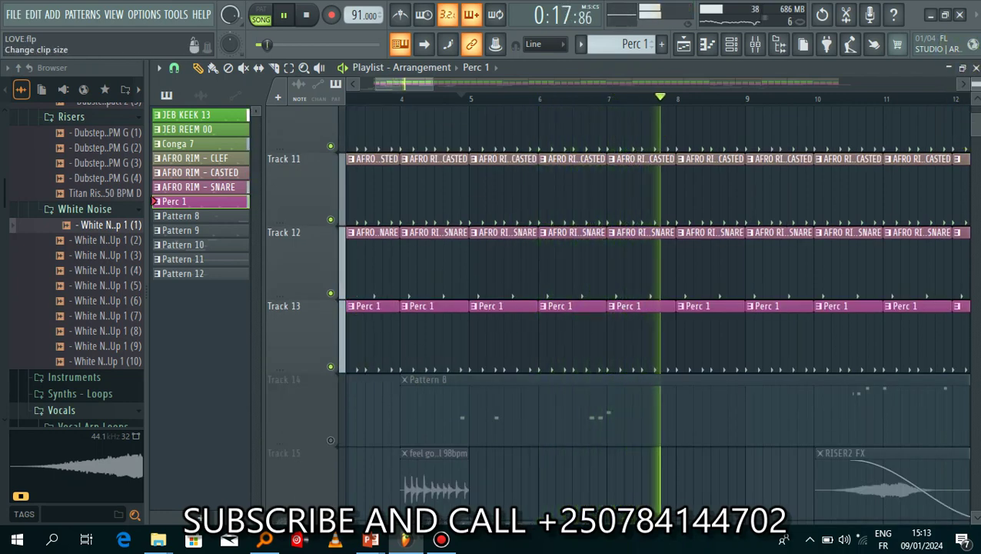
pyautogui.moveTo(971, 98); pyautogui.dragTo(972, 86)
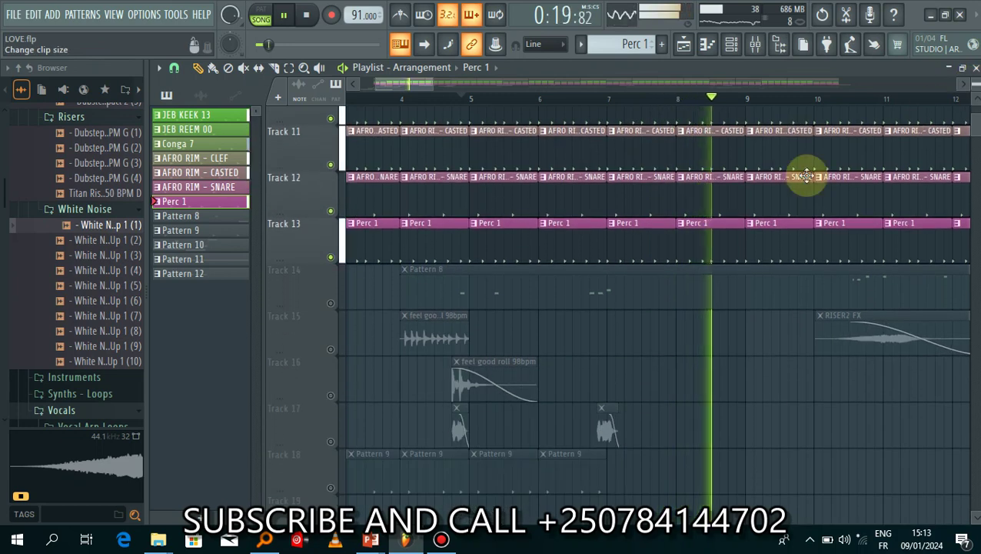
pyautogui.click(330, 302)
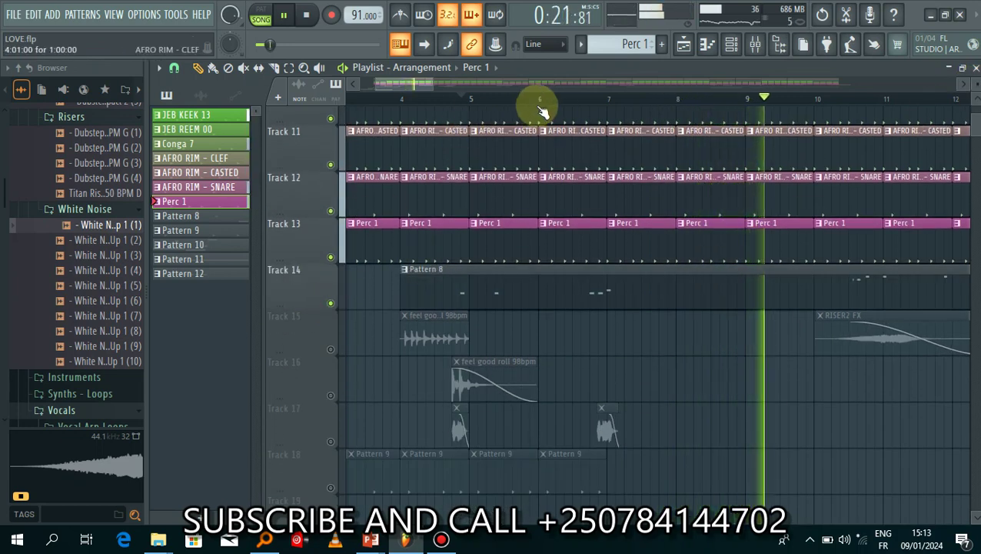
pyautogui.click(578, 100)
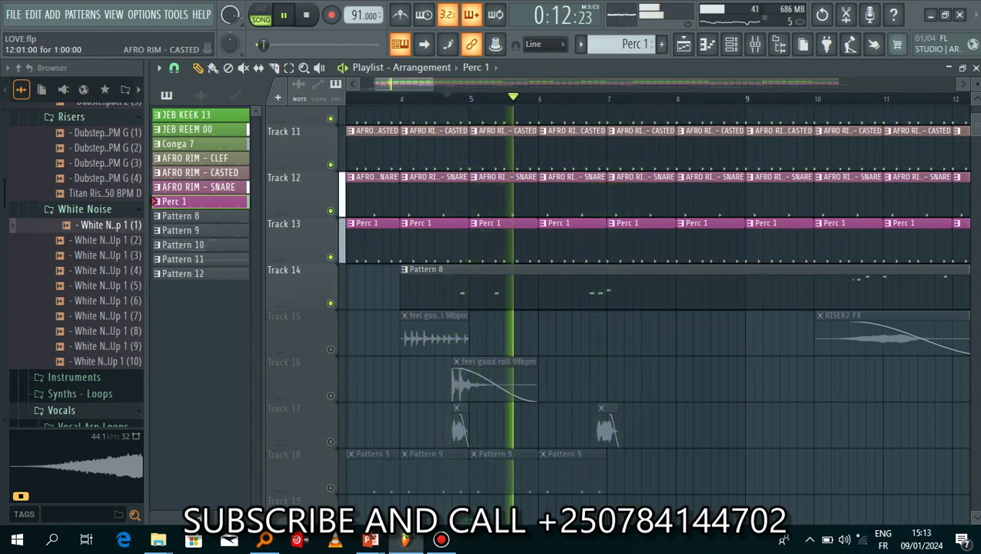
pyautogui.moveTo(975, 125)
pyautogui.mouseDown()
pyautogui.moveTo(972, 99)
pyautogui.moveTo(975, 108)
pyautogui.mouseUp()
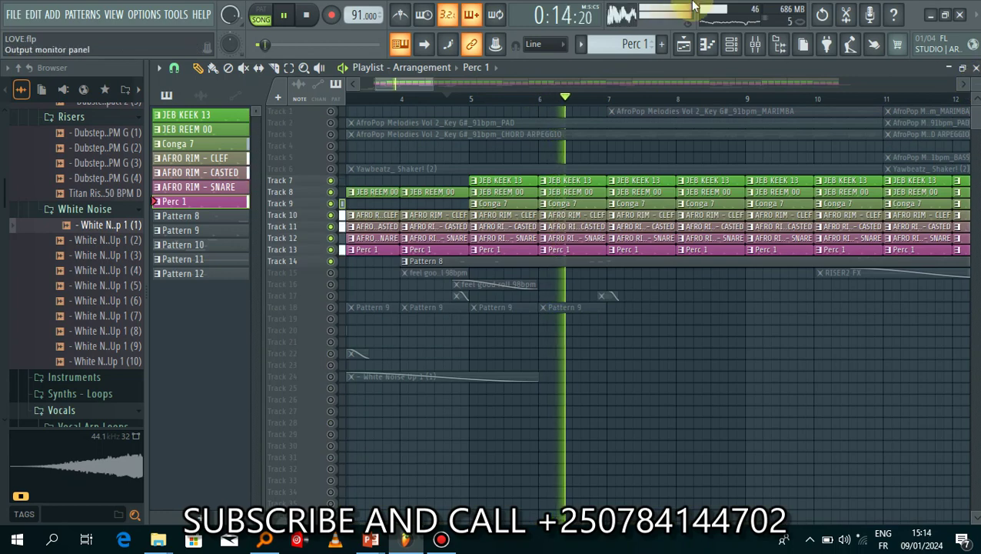